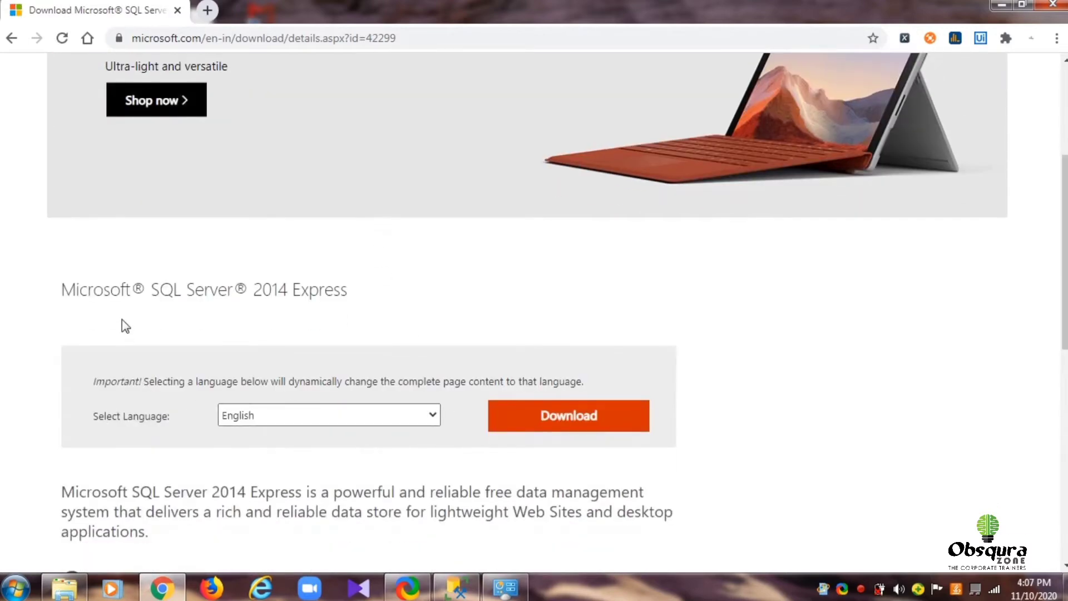
- Download the ExpressAdv 64BIT\SQLEXPRADV_x64_ENU.exe file of SQL Server 2014 Express in English
{"action": "left_click", "coordinate": [586, 421]}
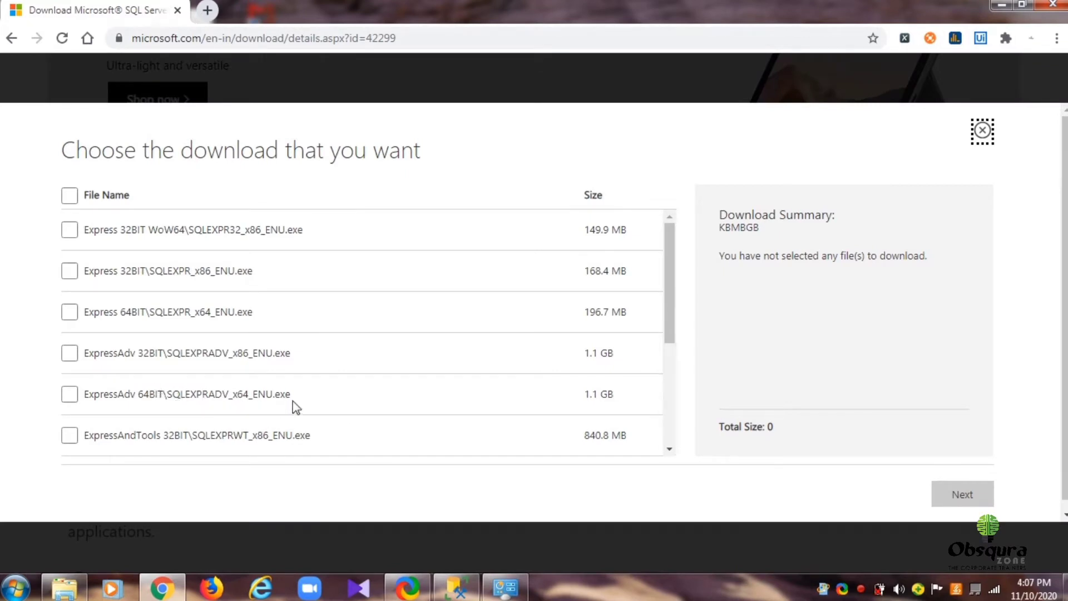
{"action": "left_click", "coordinate": [70, 396]}
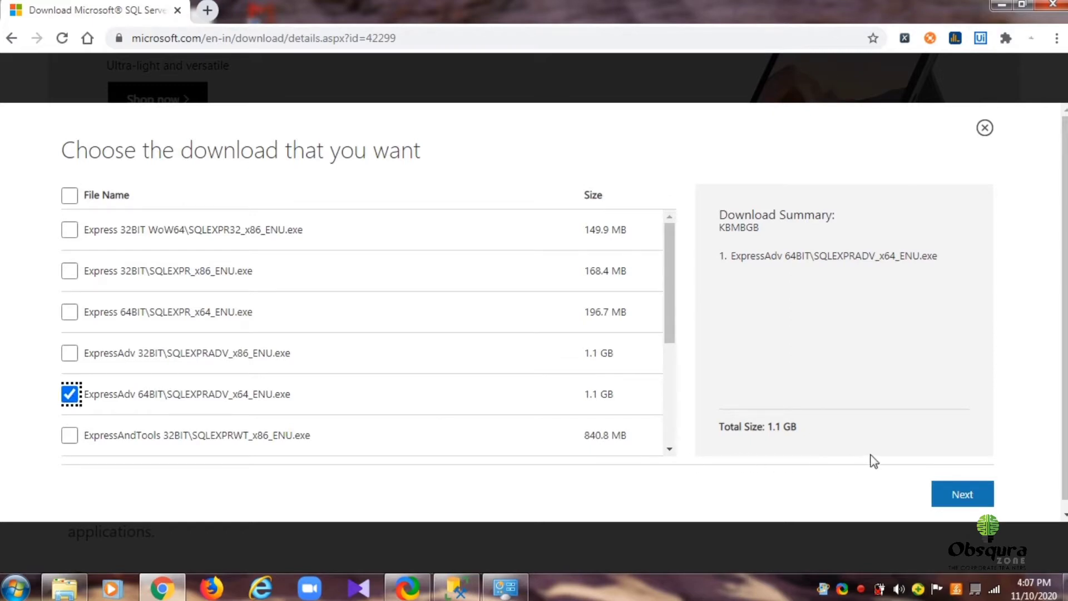
{"action": "left_click", "coordinate": [947, 493]}
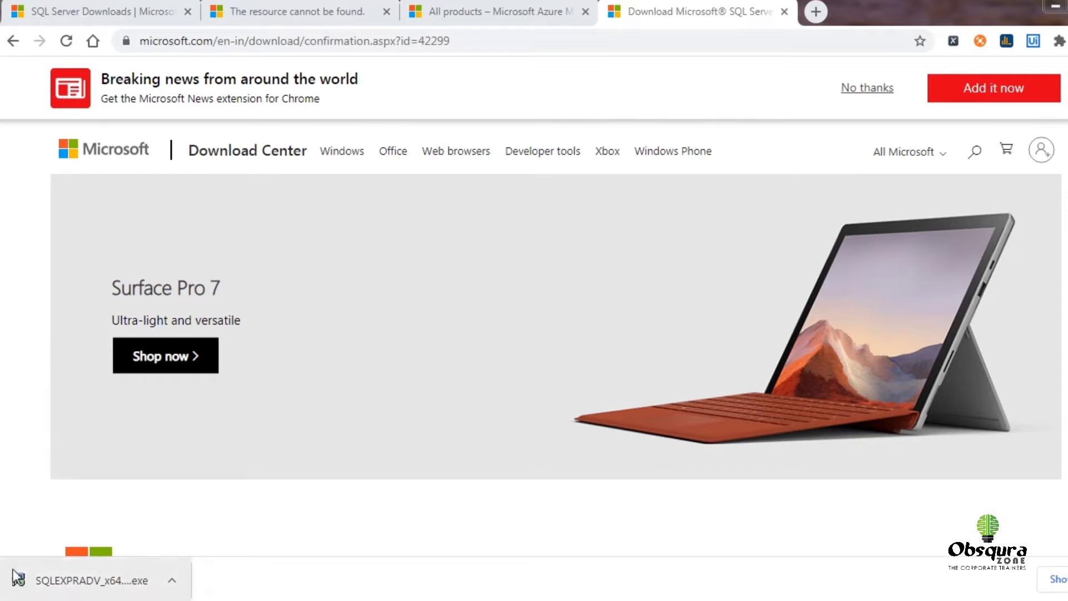
- Show the downloaded SQLEXPRADV_x64_ENU.exe in its folder and run it, extracting its files to the suggested directory
{"action": "left_click", "coordinate": [173, 581]}
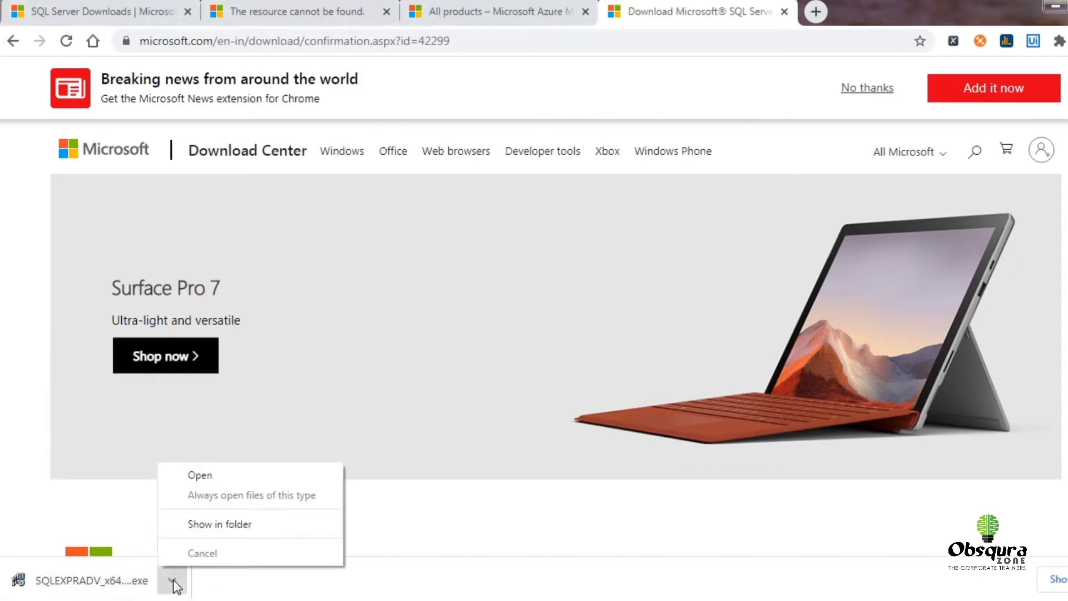
{"action": "left_click", "coordinate": [233, 523]}
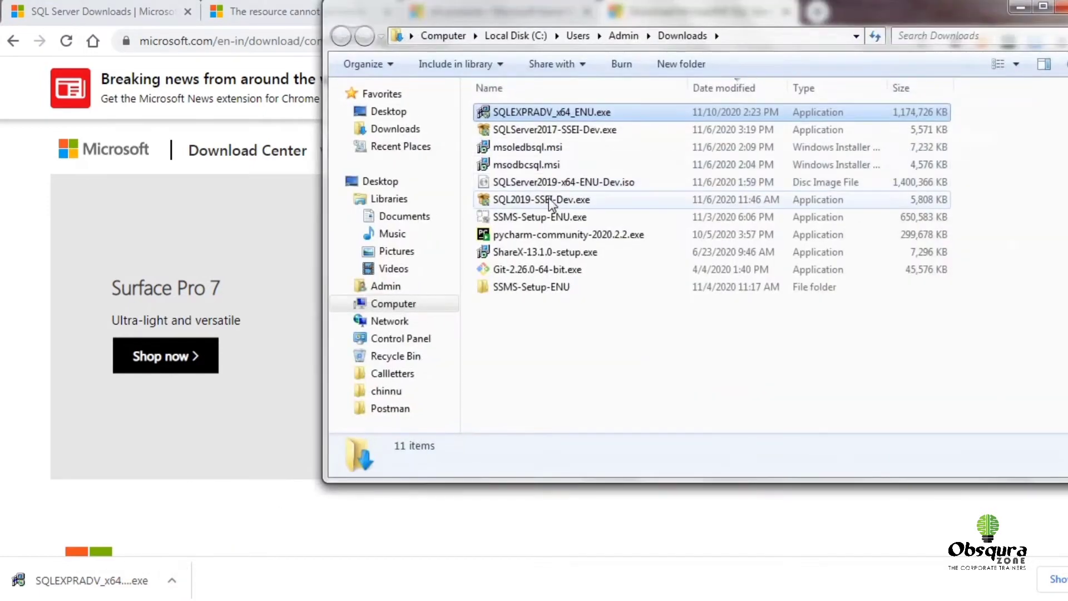
{"action": "left_click", "coordinate": [611, 116]}
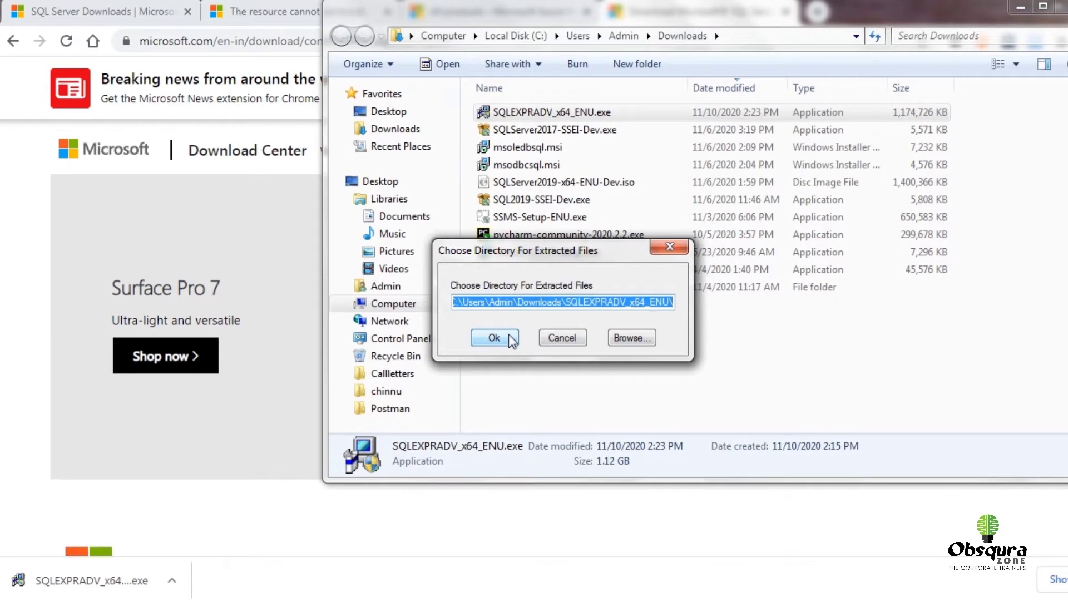
{"action": "left_click", "coordinate": [508, 335]}
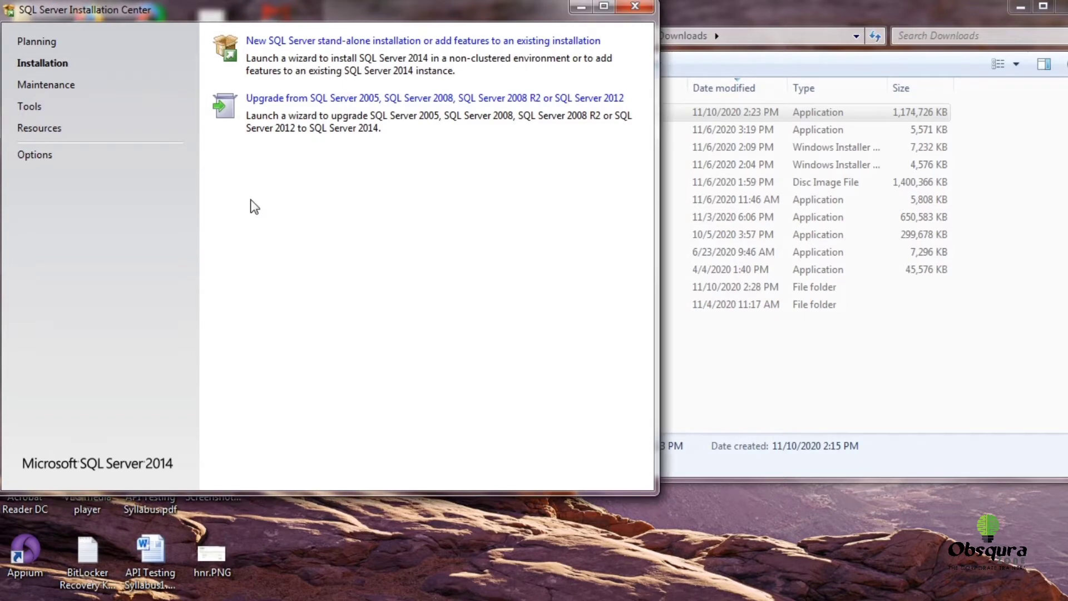
- Start a new SQL Server stand-alone installation and accept the license terms
{"action": "left_click", "coordinate": [402, 42]}
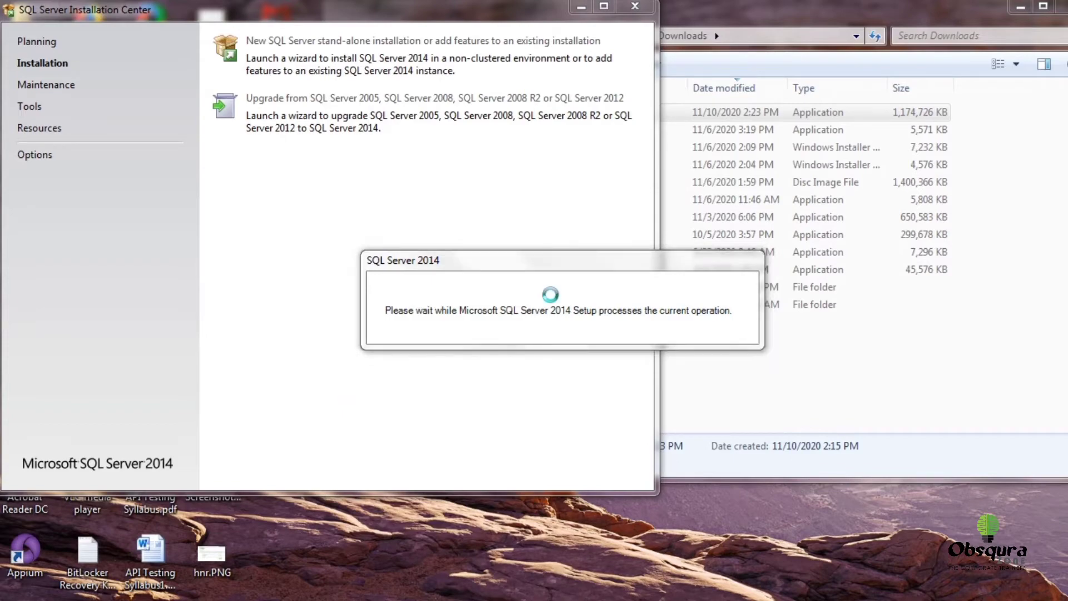
{"action": "scroll", "coordinate": [552, 295], "scroll_direction": "down", "scroll_amount": 15}
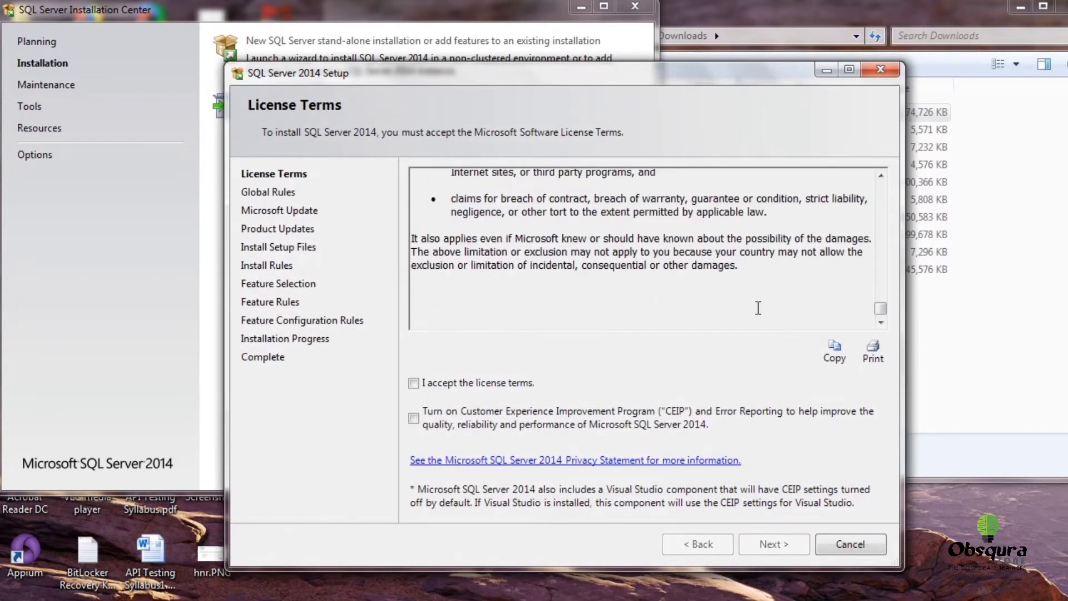
{"action": "left_click", "coordinate": [413, 384]}
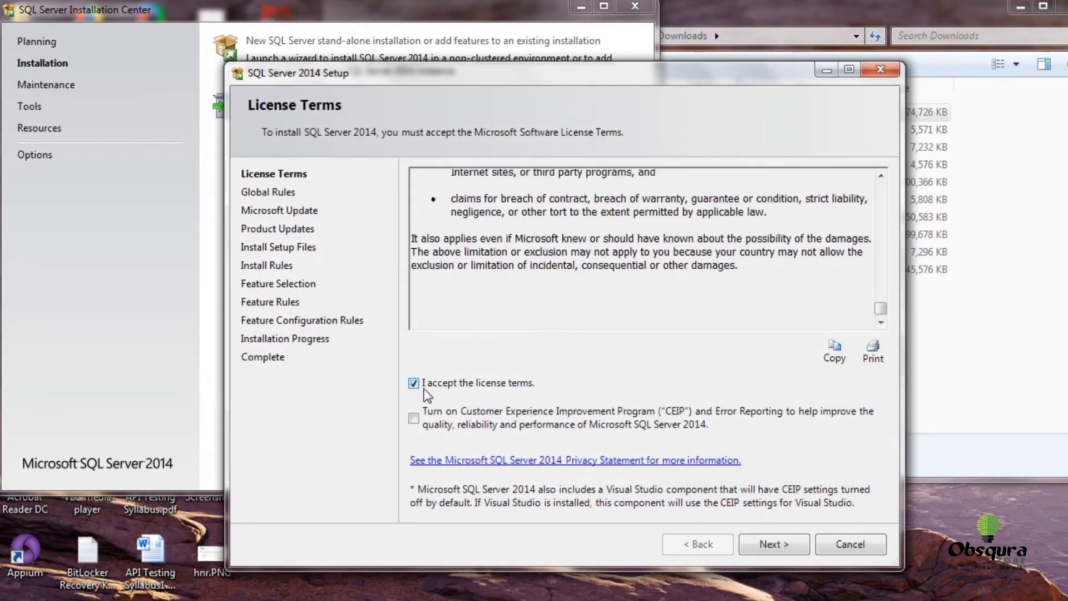
{"action": "left_click", "coordinate": [773, 544]}
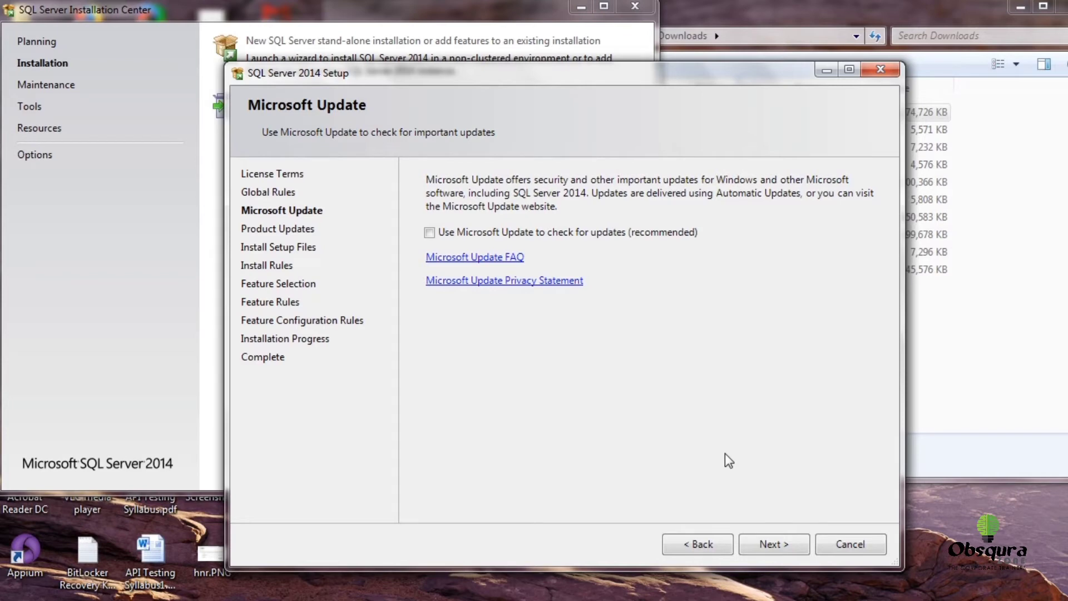
- Continue the setup without using Microsoft Update, proceeding past the product updates check to the feature selection
{"action": "left_click", "coordinate": [779, 547]}
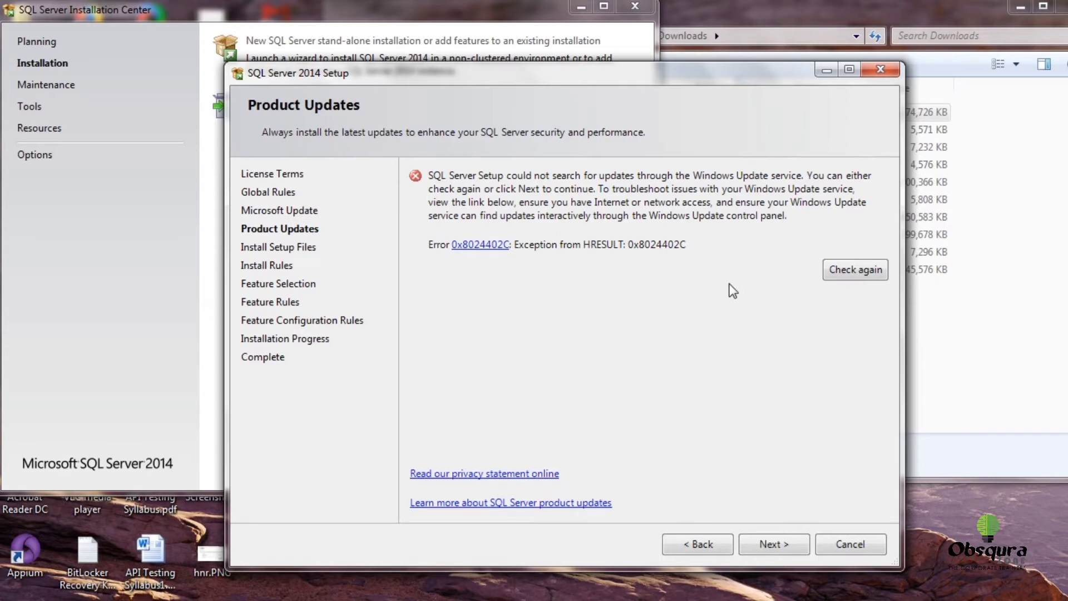
{"action": "left_click", "coordinate": [775, 546]}
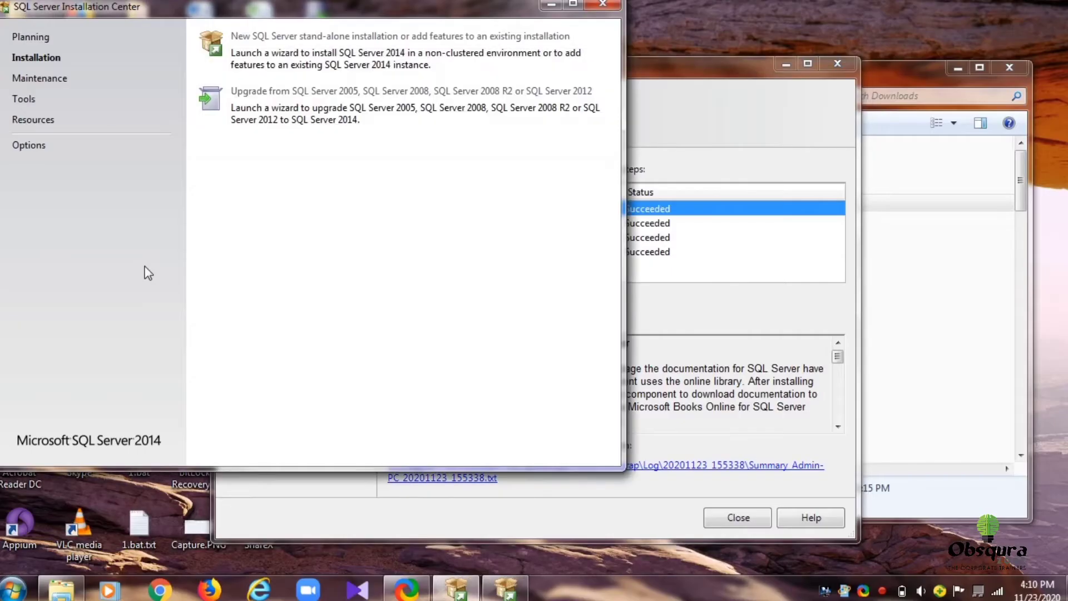
{"action": "left_click", "coordinate": [59, 88]}
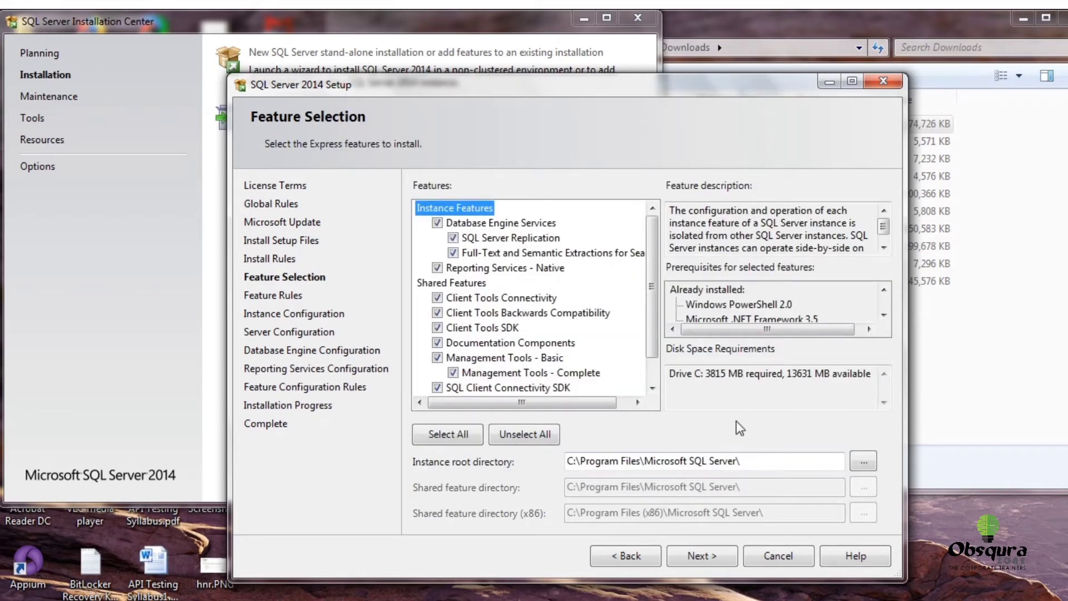
- Install with all preselected features, named instance SQLExpress, default service accounts, Windows authentication mode, and Reporting Services set to Install and configure
{"action": "left_click", "coordinate": [704, 556]}
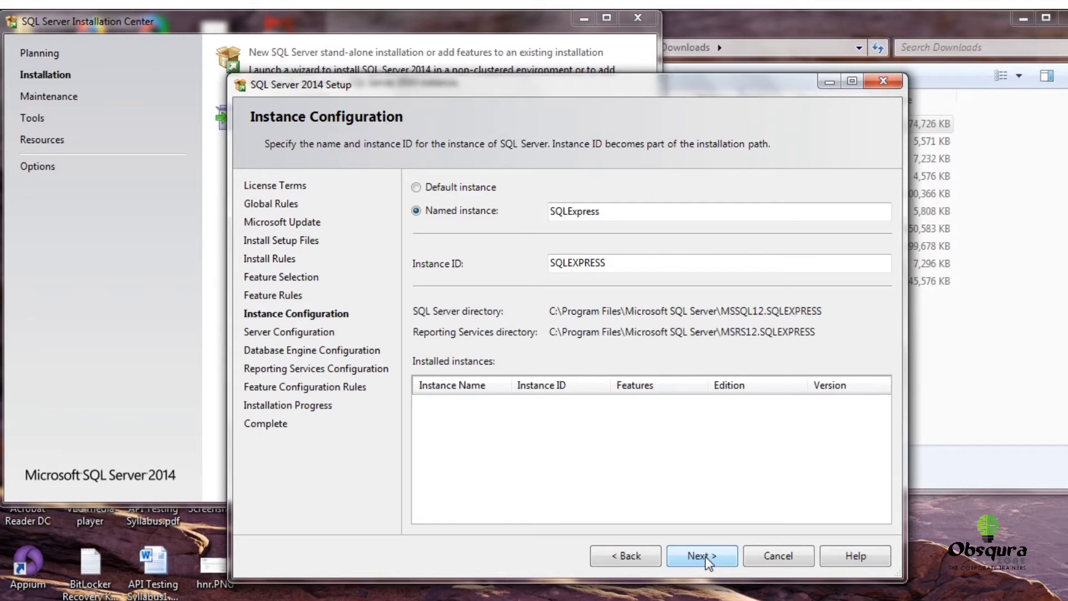
{"action": "left_click", "coordinate": [702, 556]}
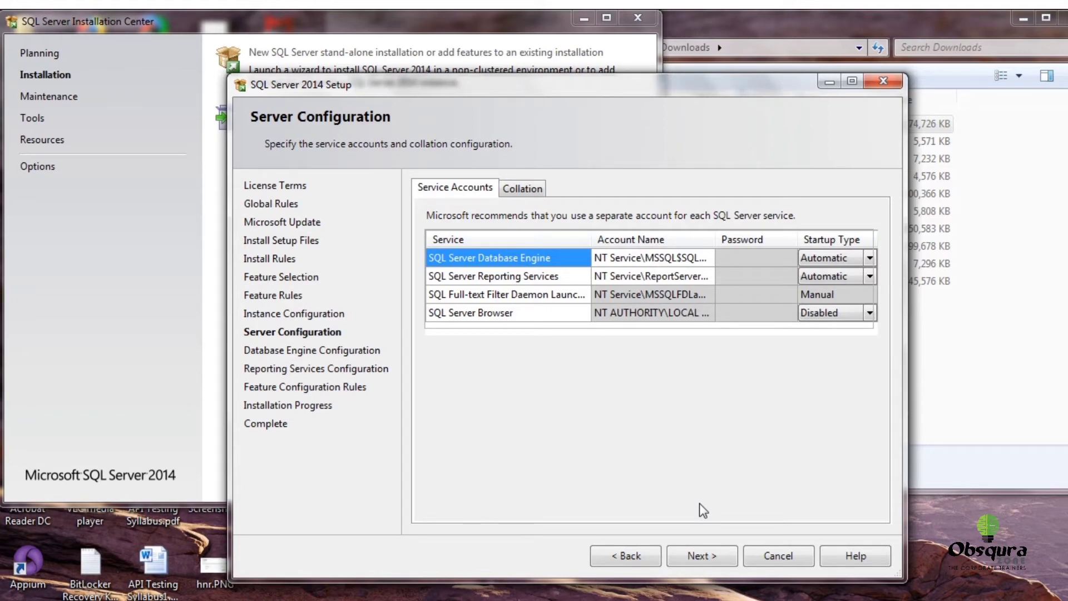
{"action": "left_click", "coordinate": [699, 555]}
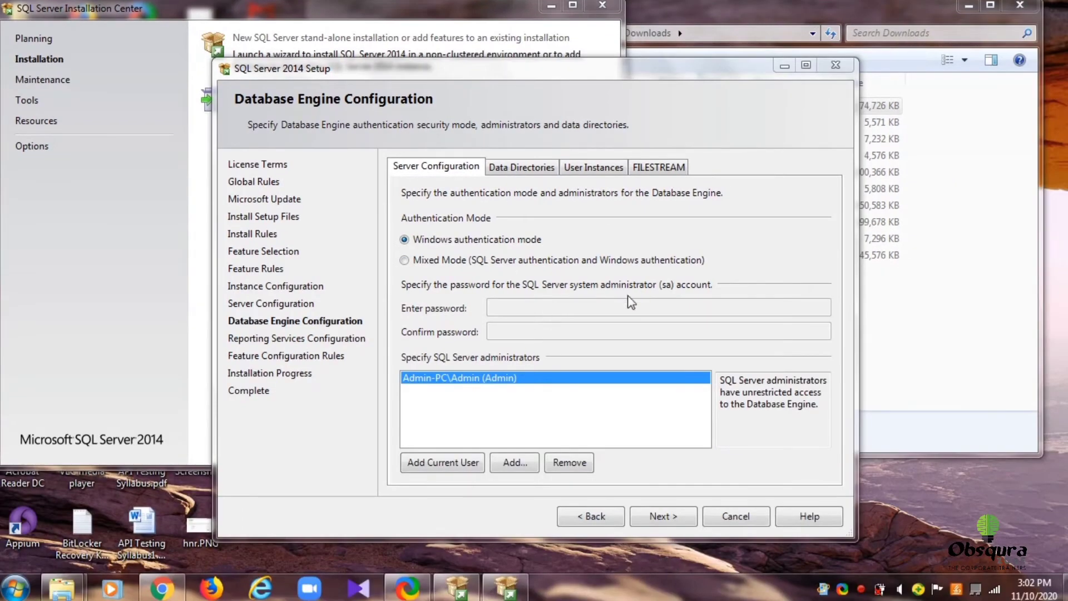
{"action": "left_click", "coordinate": [666, 518]}
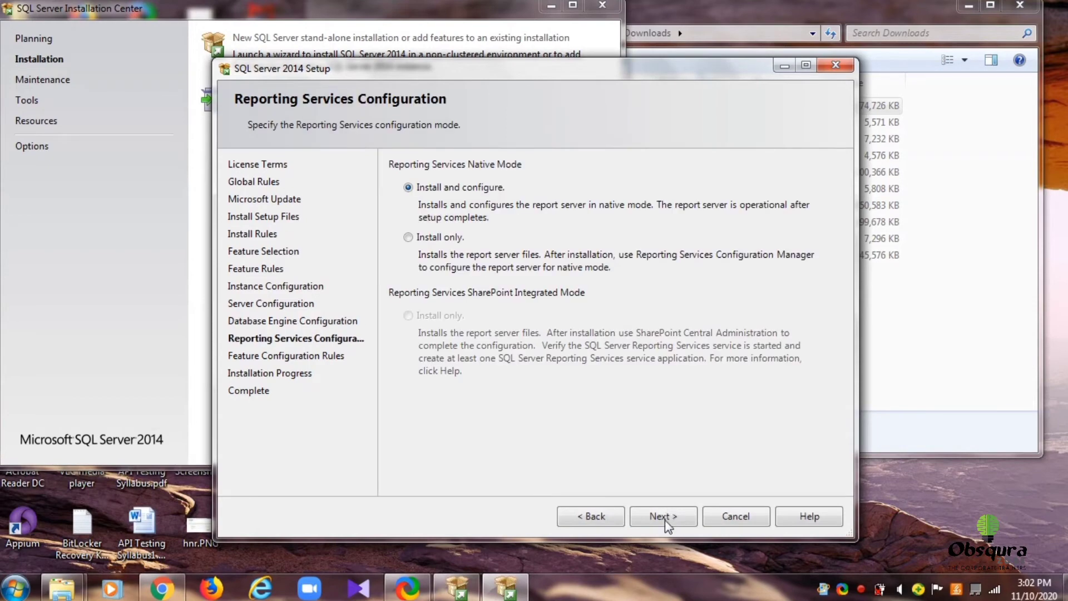
{"action": "left_click", "coordinate": [667, 522]}
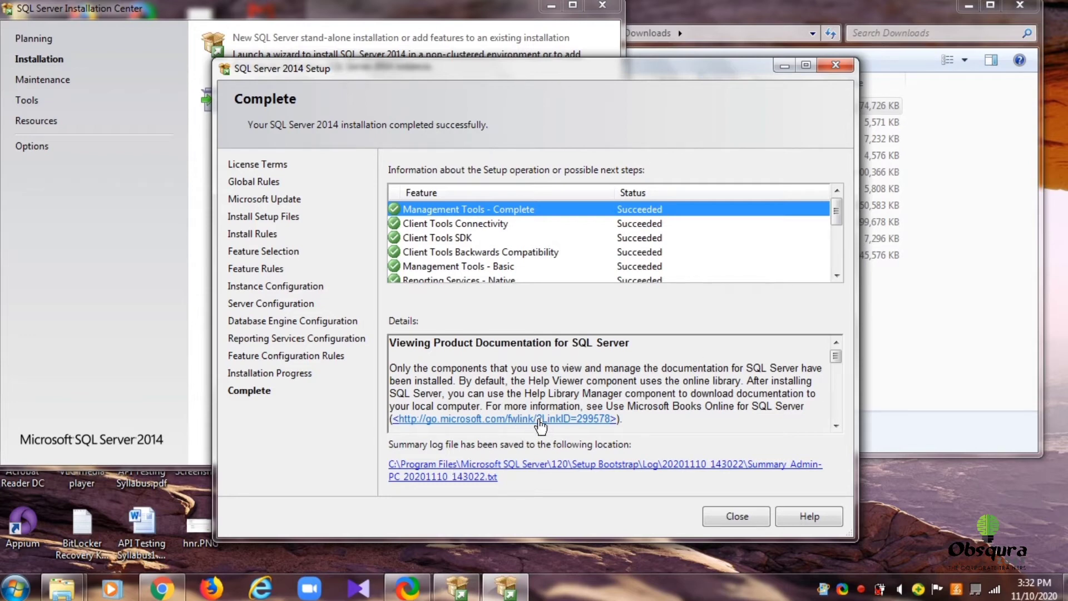
- Close the completed SQL Server 2014 Setup and the SQL Server Installation Center
{"action": "left_click", "coordinate": [738, 516]}
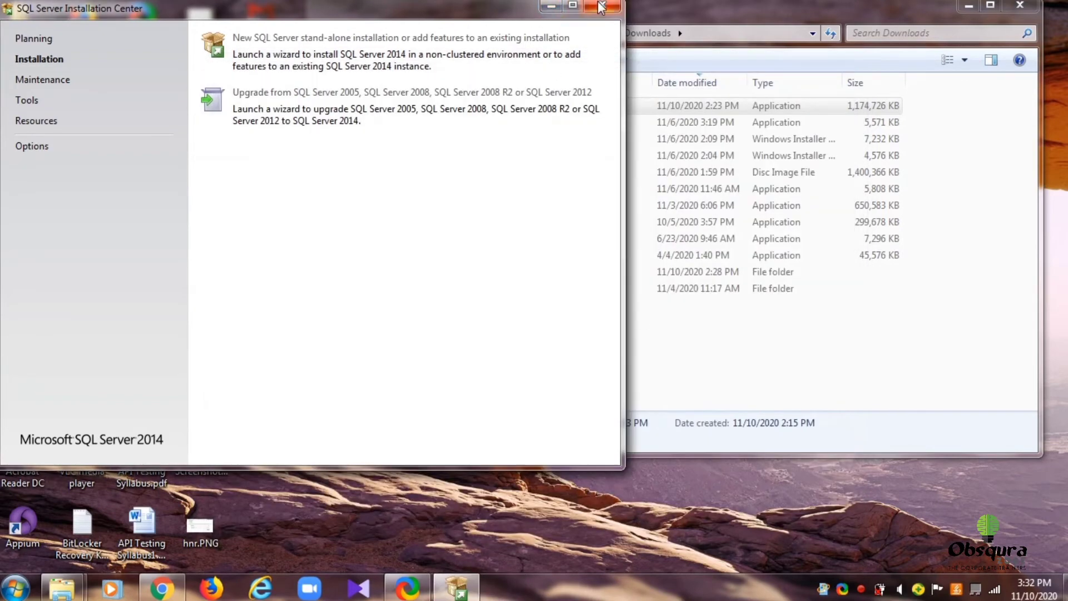
{"action": "key", "text": "alt+F4"}
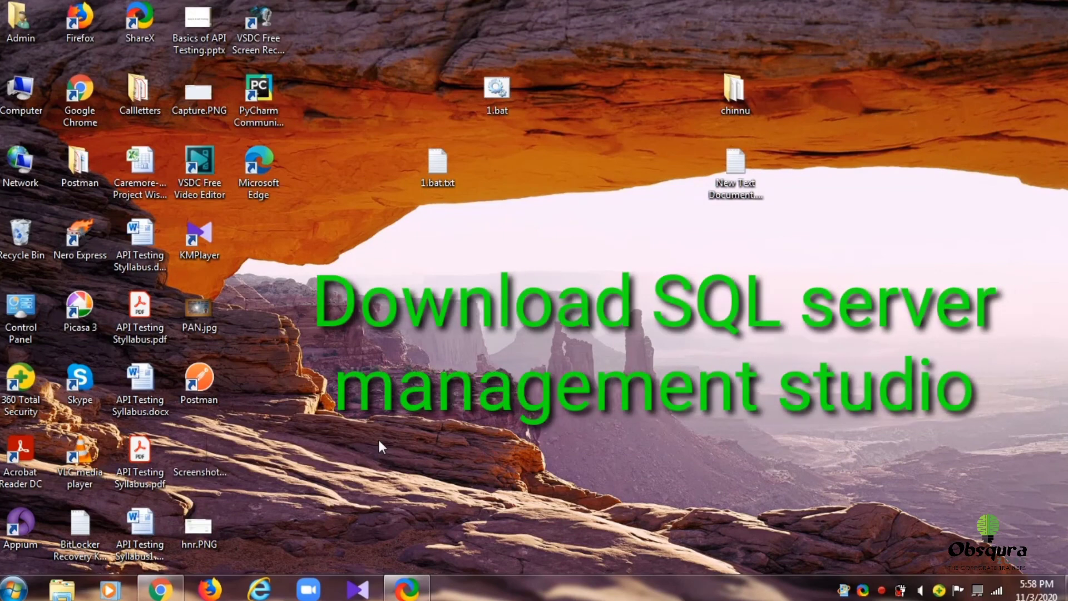
- Switch to Chrome, search for "ssms download" and open Microsoft's Download SQL Server Management Studio (SSMS) page
{"action": "left_click", "coordinate": [169, 592]}
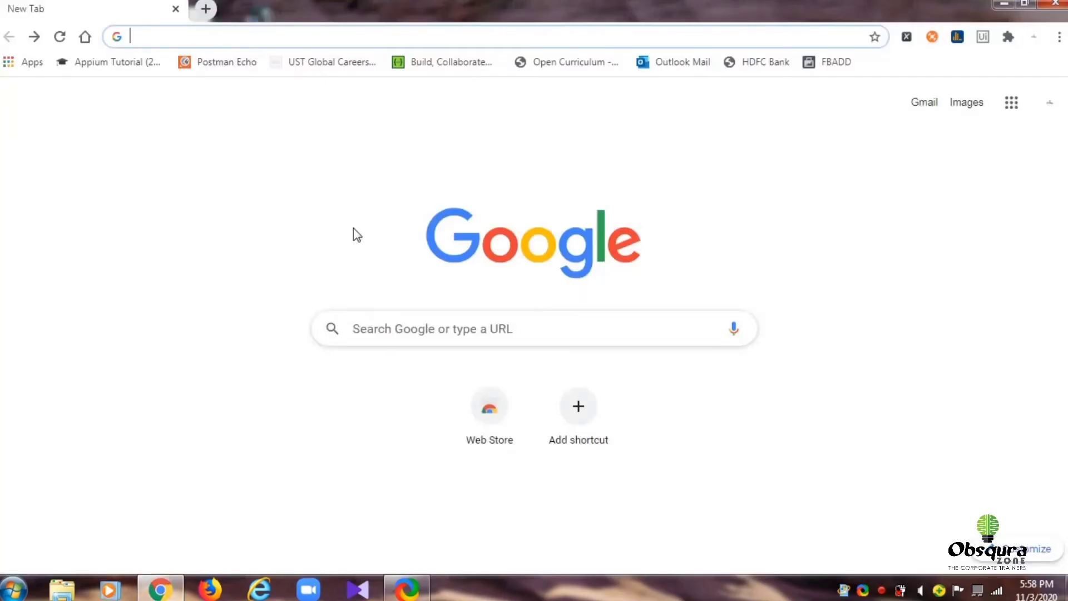
{"action": "left_click", "coordinate": [427, 326]}
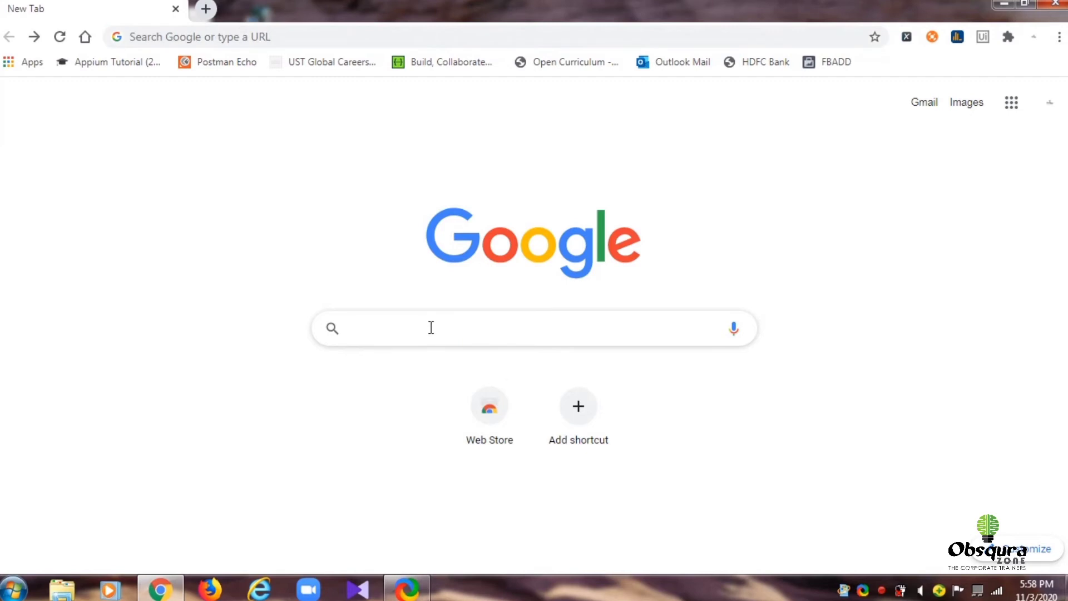
{"action": "type", "text": "ssms"}
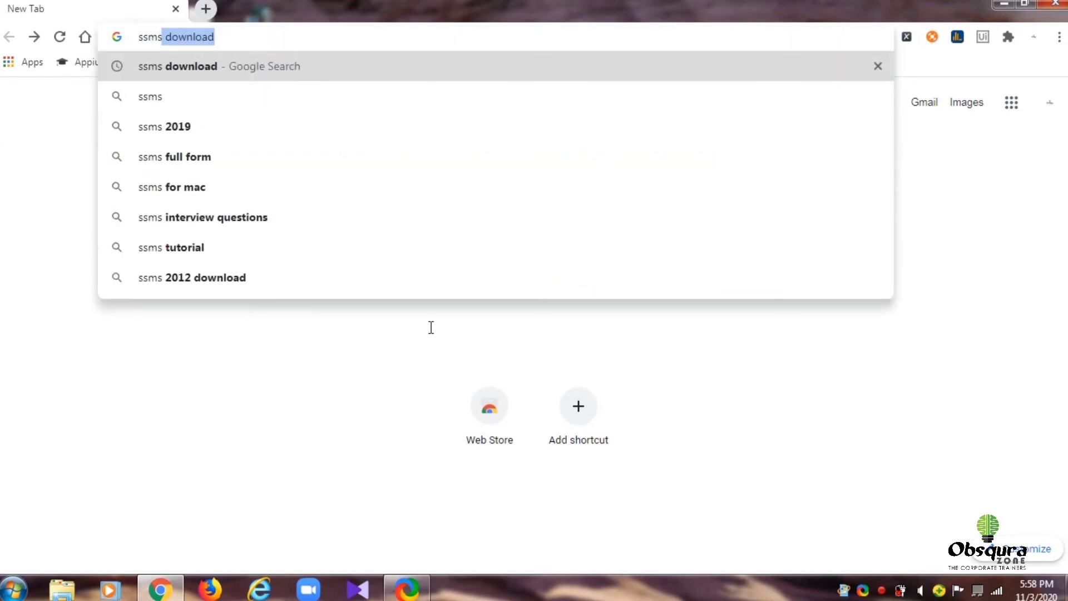
{"action": "type", "text": " dow"}
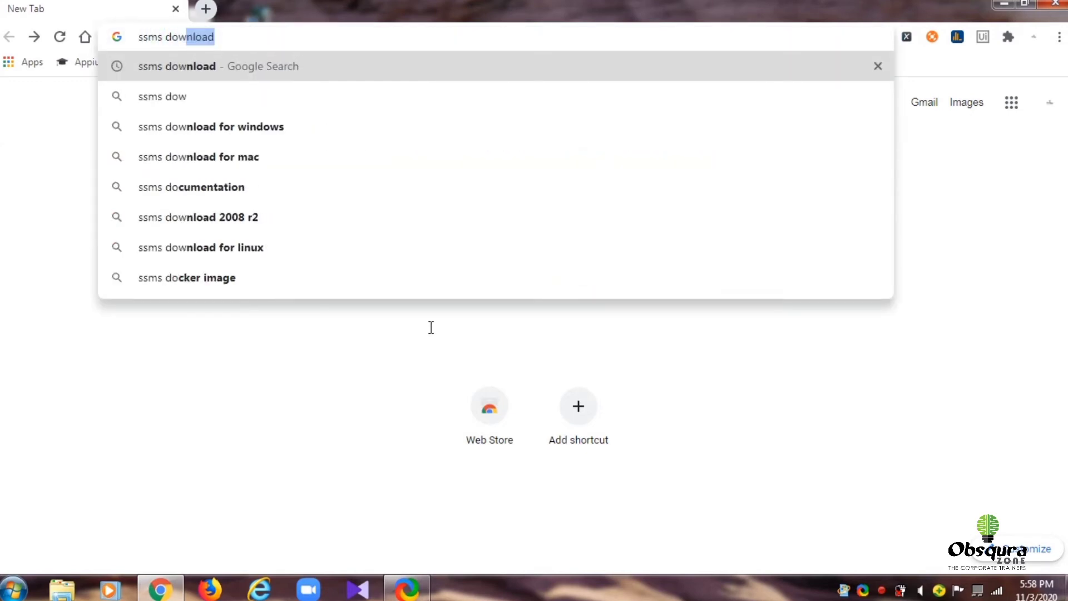
{"action": "key", "text": "Return"}
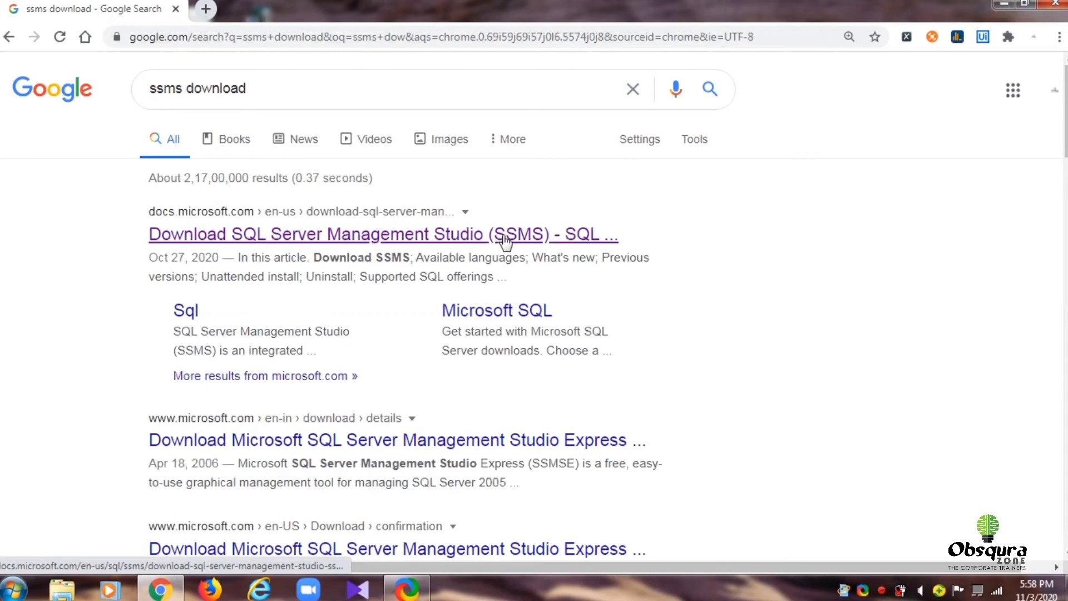
{"action": "left_click", "coordinate": [356, 236]}
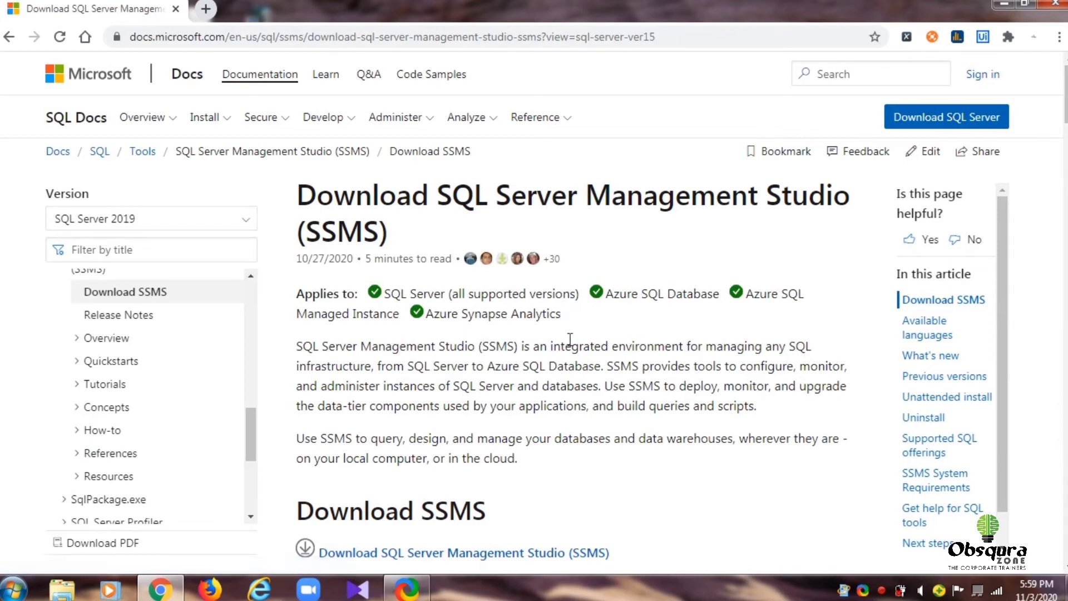
- Download the SQL Server Management Studio (SSMS) installer from the Download SSMS section
{"action": "scroll", "coordinate": [577, 339], "scroll_direction": "down", "scroll_amount": 4}
{"action": "scroll", "coordinate": [576, 355], "scroll_direction": "down", "scroll_amount": 4}
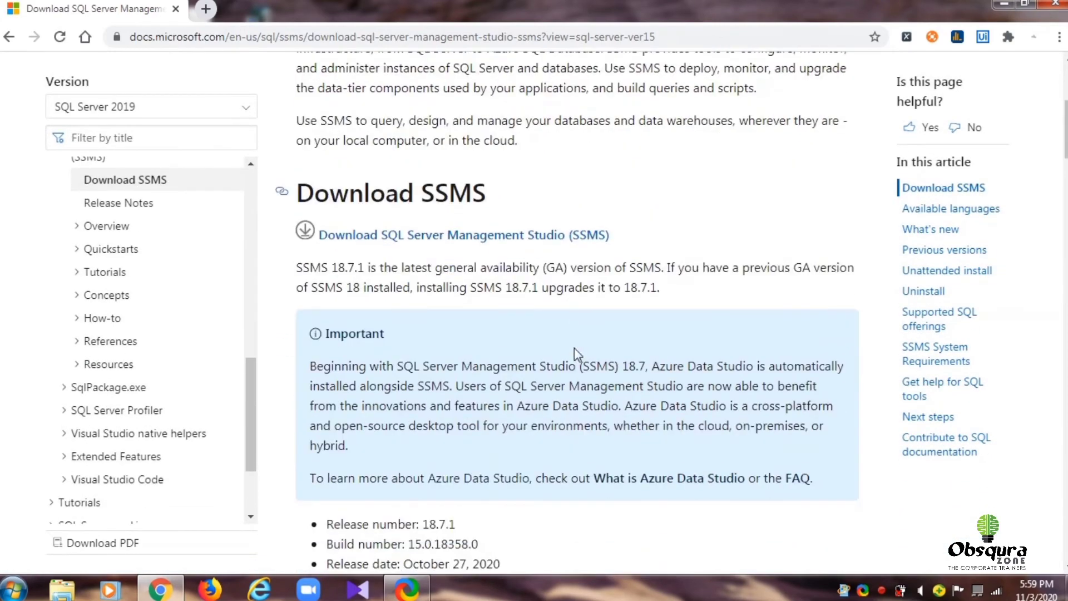
{"action": "scroll", "coordinate": [558, 365], "scroll_direction": "down", "scroll_amount": 1}
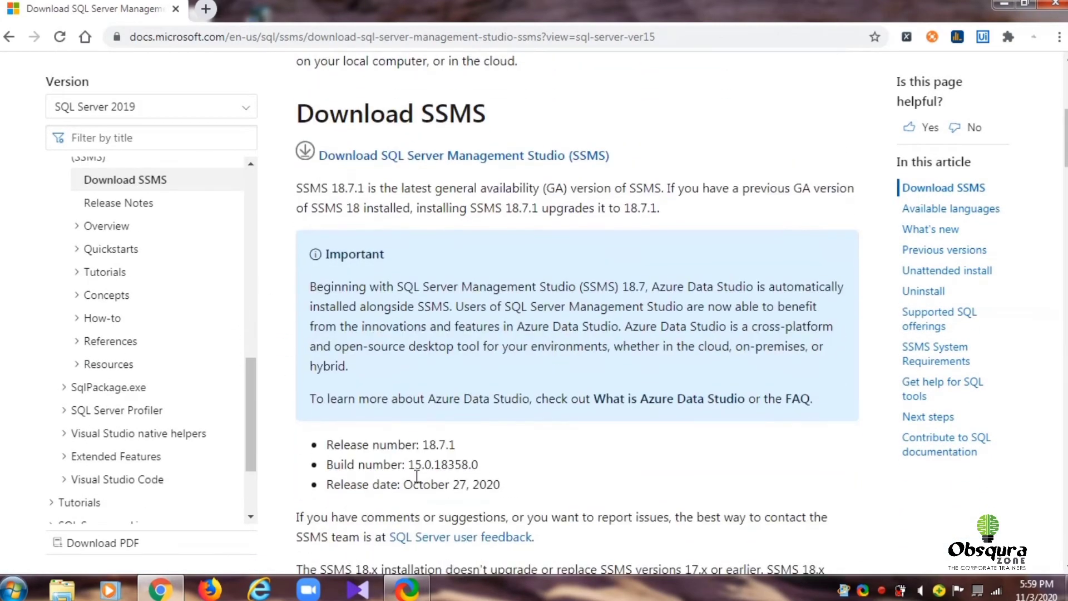
{"action": "scroll", "coordinate": [505, 323], "scroll_direction": "up", "scroll_amount": 2}
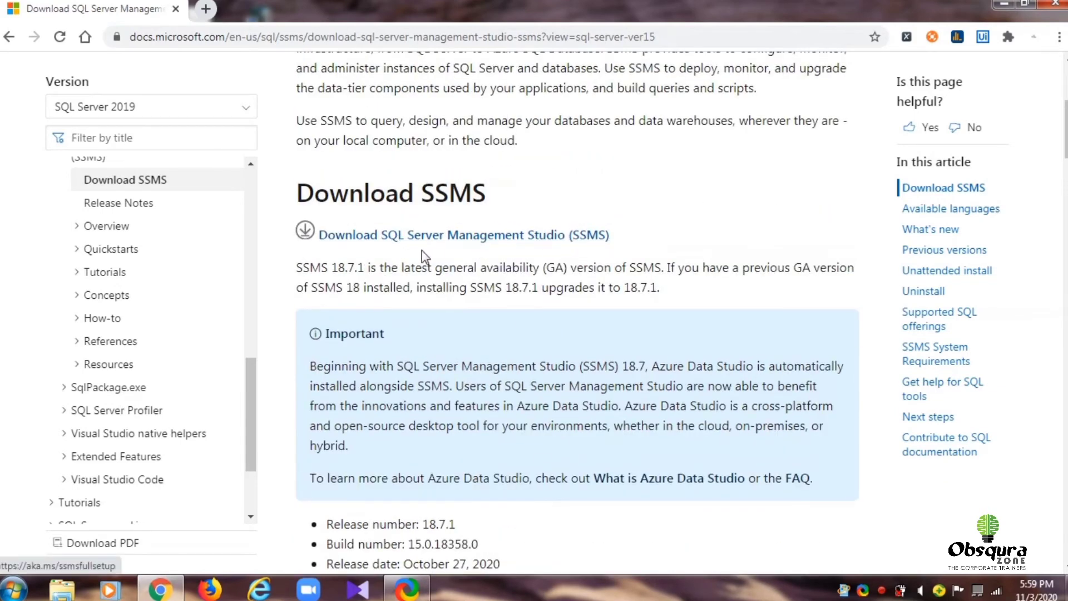
{"action": "left_click", "coordinate": [396, 242]}
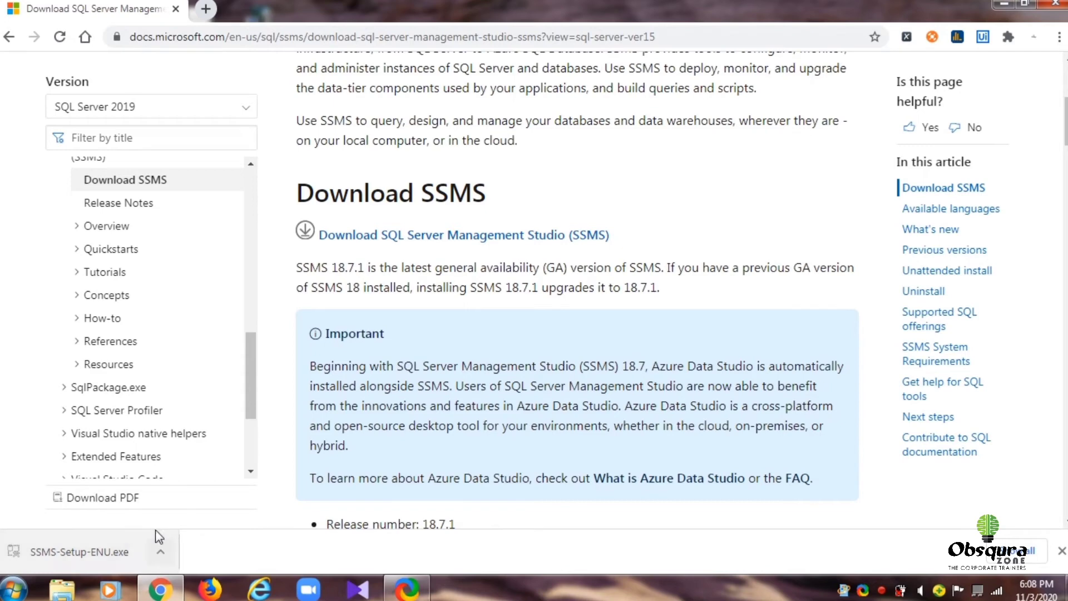
- Show the downloaded SSMS-Setup-ENU.exe in its folder and run it
{"action": "left_click", "coordinate": [161, 551]}
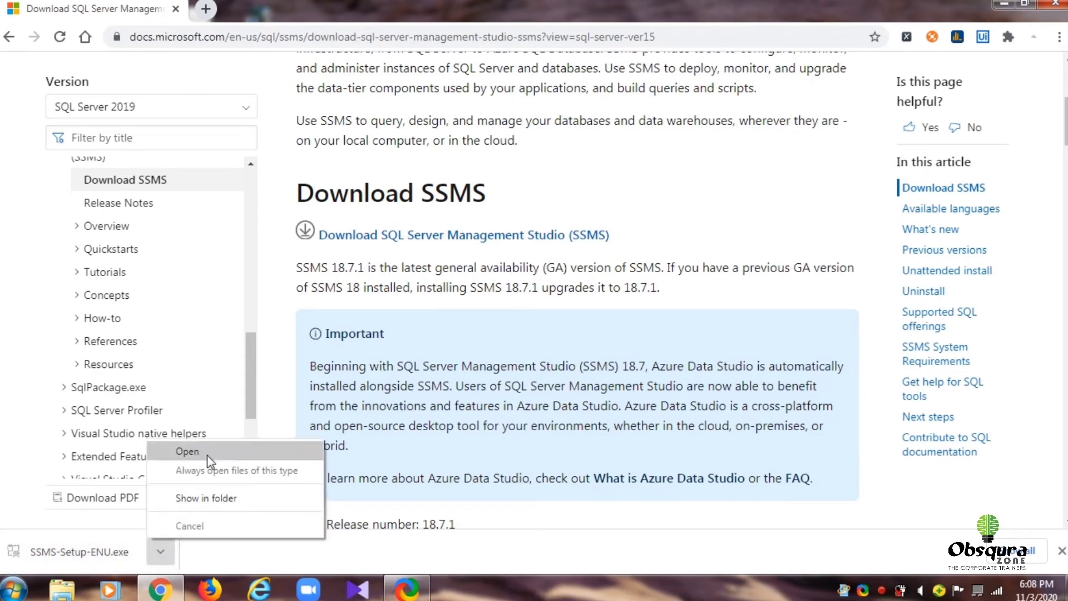
{"action": "left_click", "coordinate": [222, 498]}
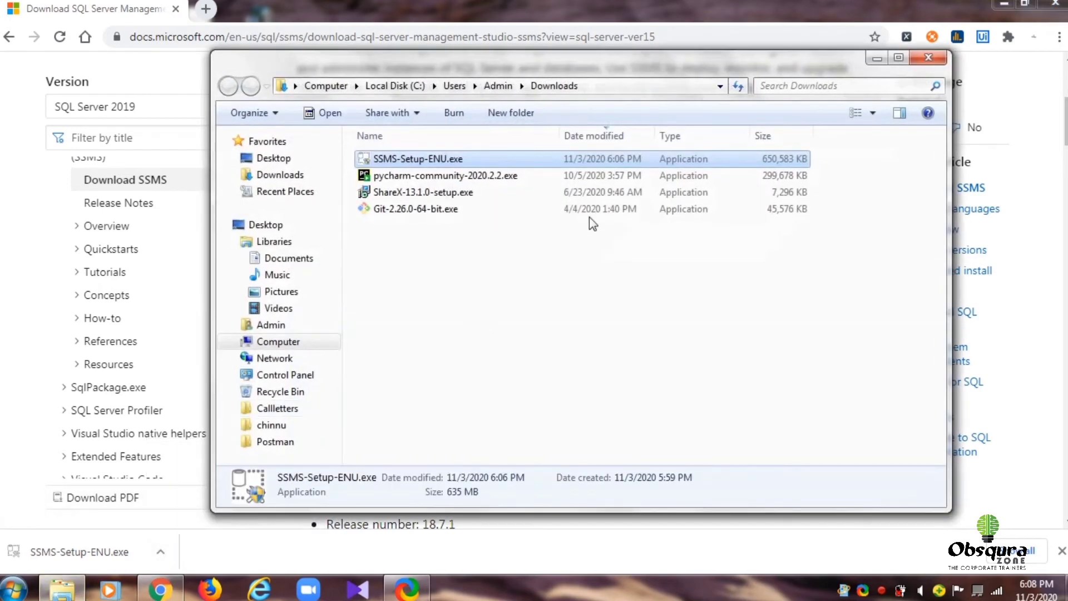
{"action": "left_click", "coordinate": [472, 159]}
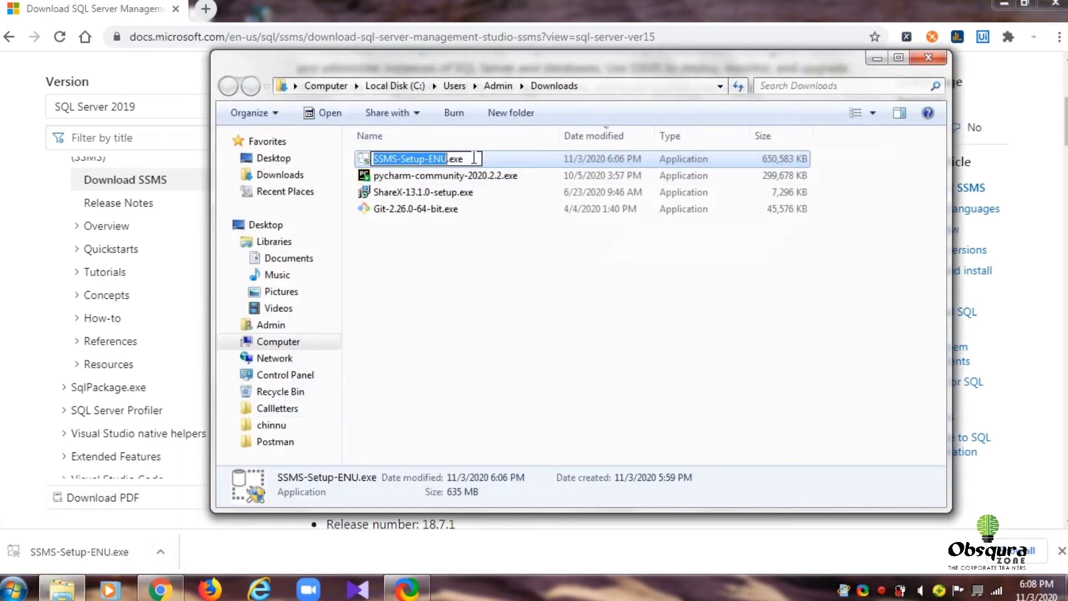
{"action": "left_click", "coordinate": [513, 163]}
{"action": "double_click", "coordinate": [513, 163]}
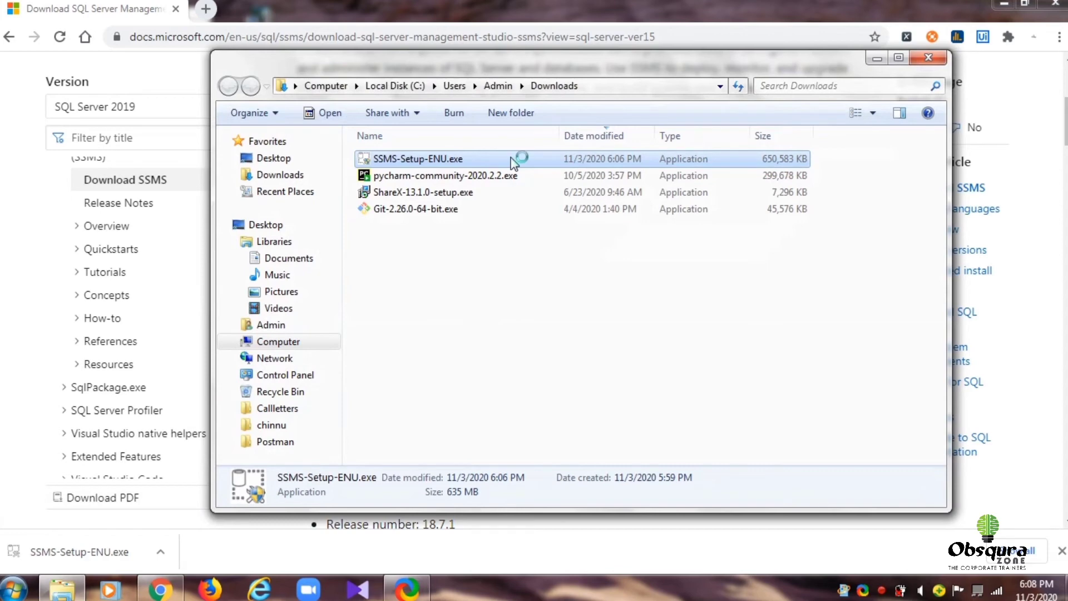